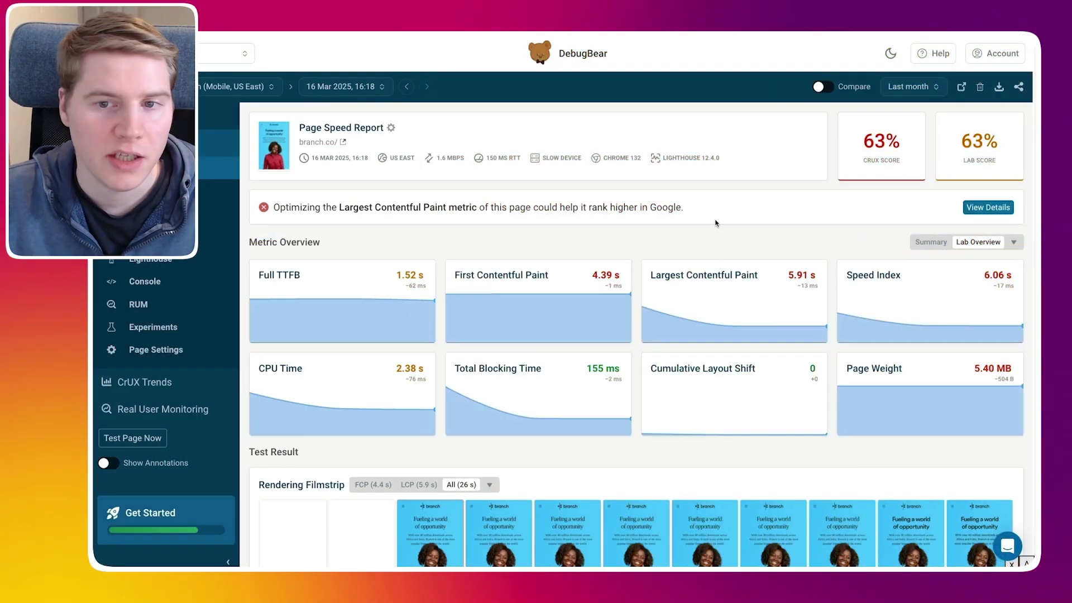
- Open the branch.co report's Largest Contentful Paint card to review LCP subparts and image discovery
left_click(696, 277)
scroll(611, 361, "down", 5)
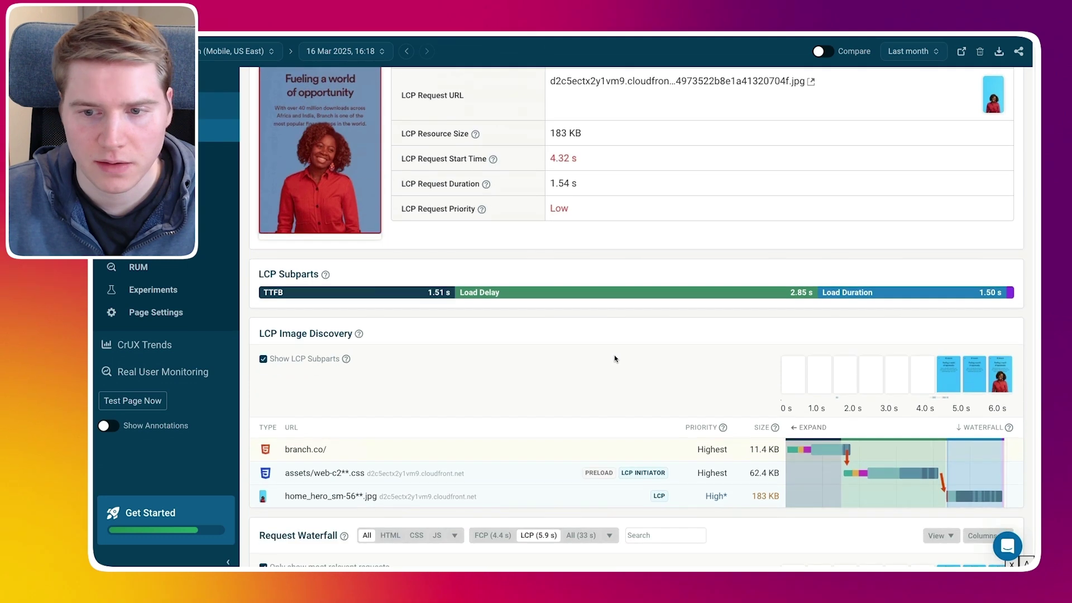
scroll(614, 359, "down", 2)
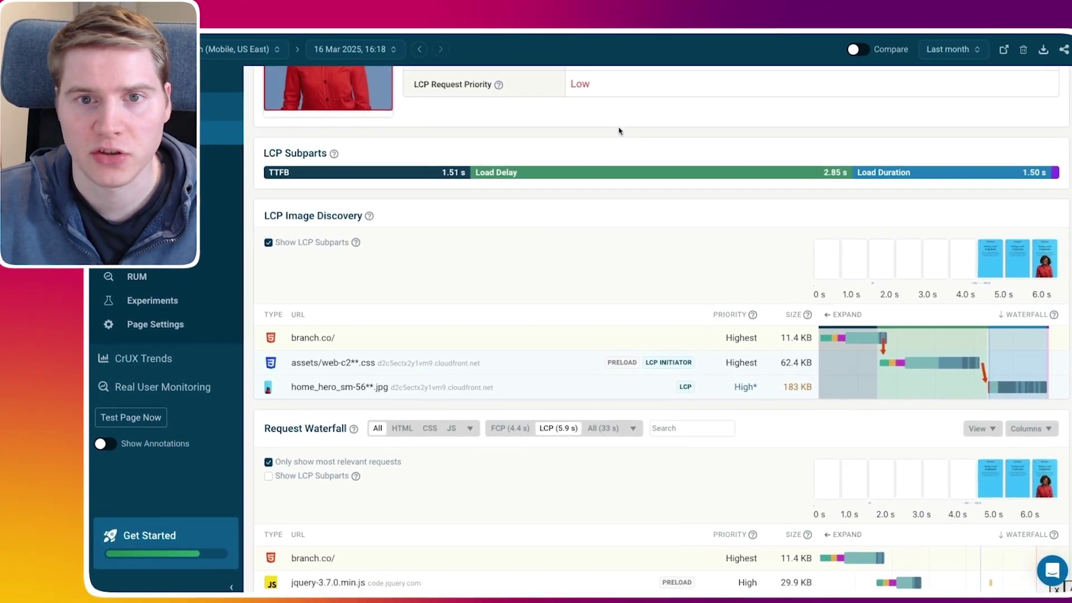
scroll(620, 131, "up", 10)
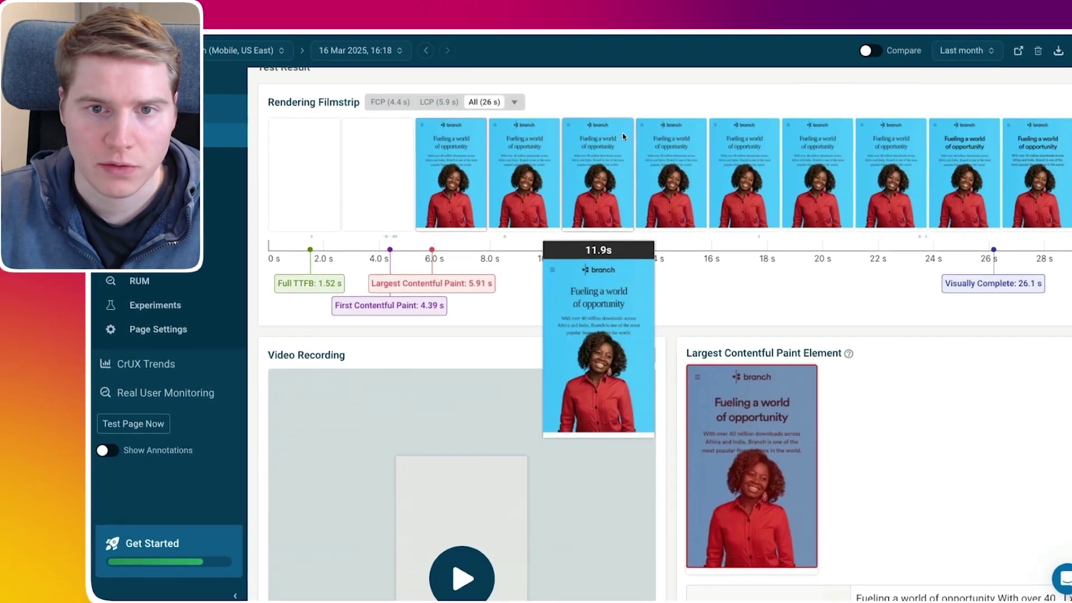
scroll(620, 139, "down", 15)
scroll(623, 139, "up", 3)
scroll(620, 142, "up", 2)
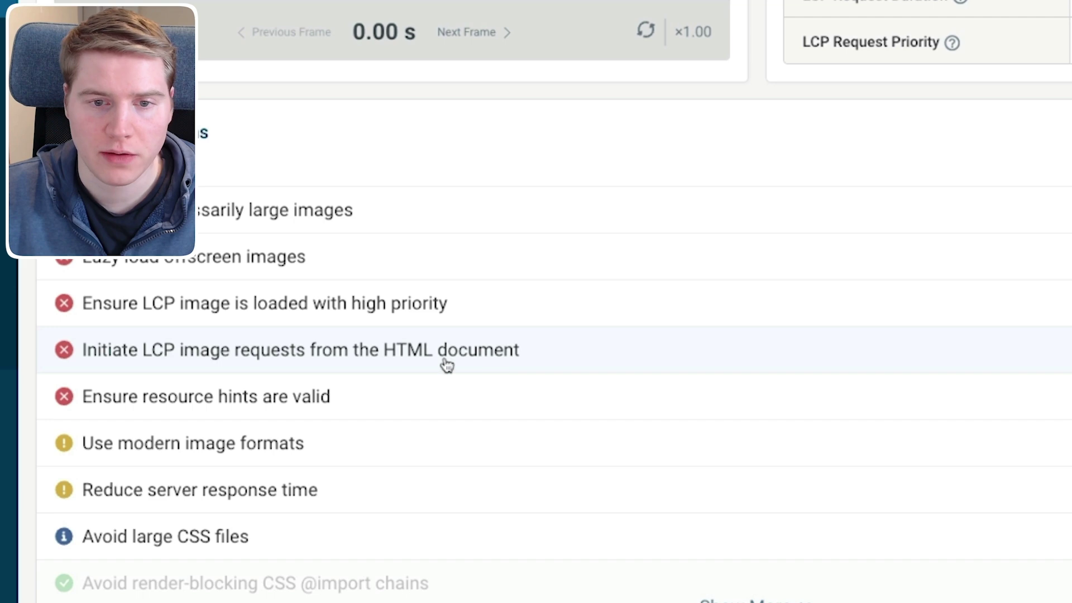
- Start a 'Preload LCP request chain' experiment from the LCP image advice and review the hero preload line
left_click(526, 363)
scroll(546, 360, "down", 3)
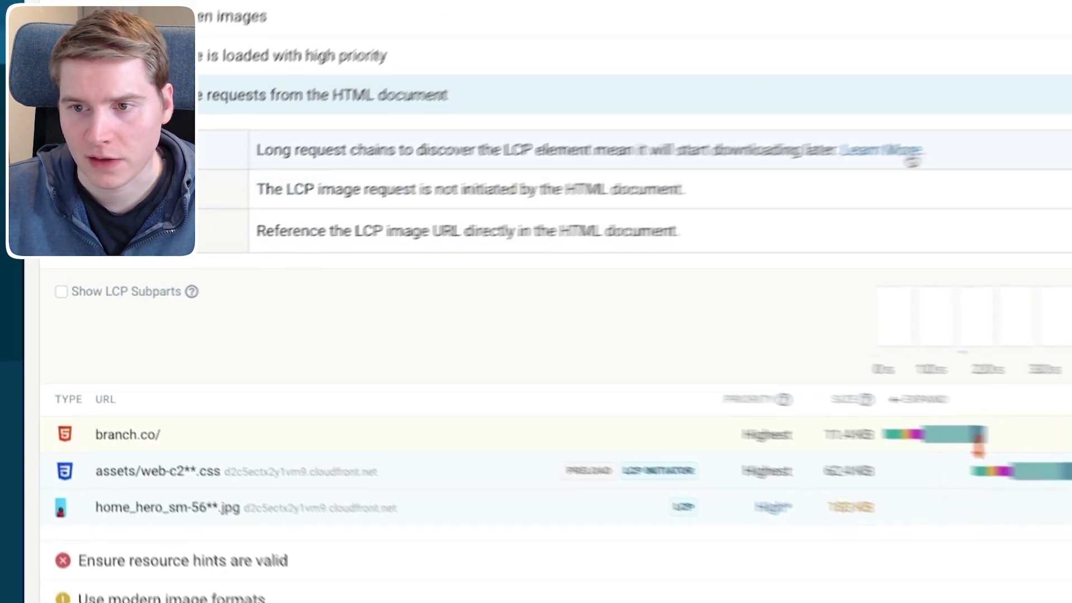
left_click(963, 239)
scroll(737, 378, "down", 2)
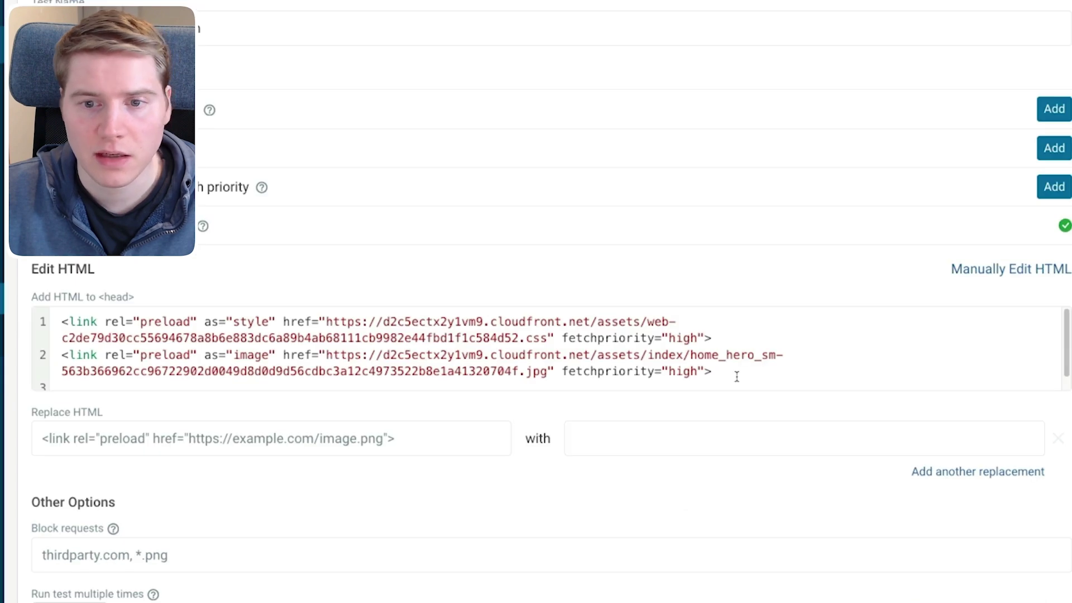
left_click_drag(736, 377, 10, 356)
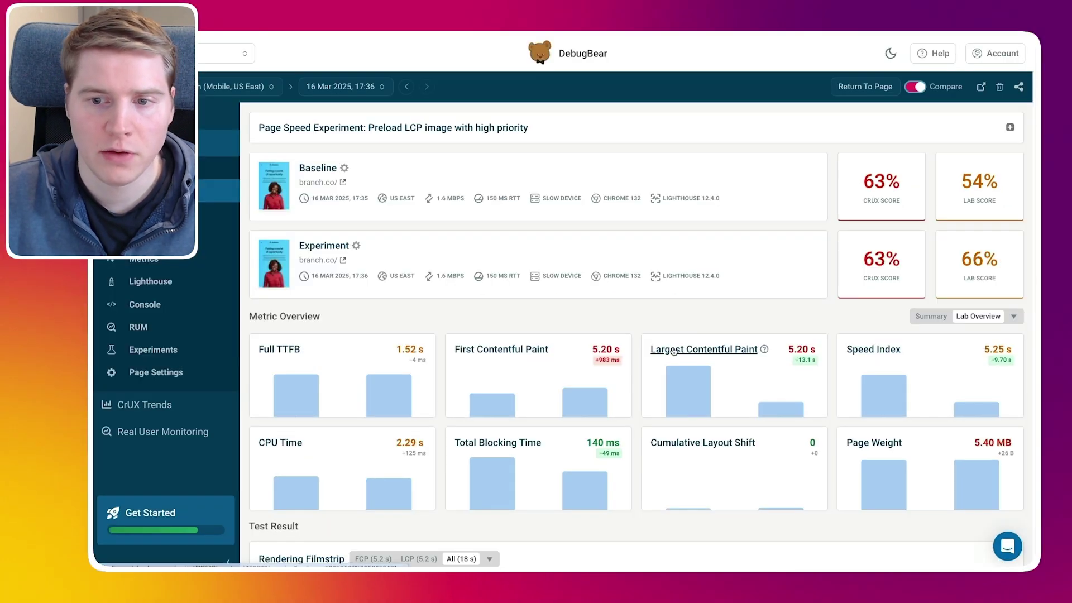
- Open the experiment's Largest Contentful Paint details to compare the hero image request
left_click(705, 345)
scroll(706, 338, "down", 5)
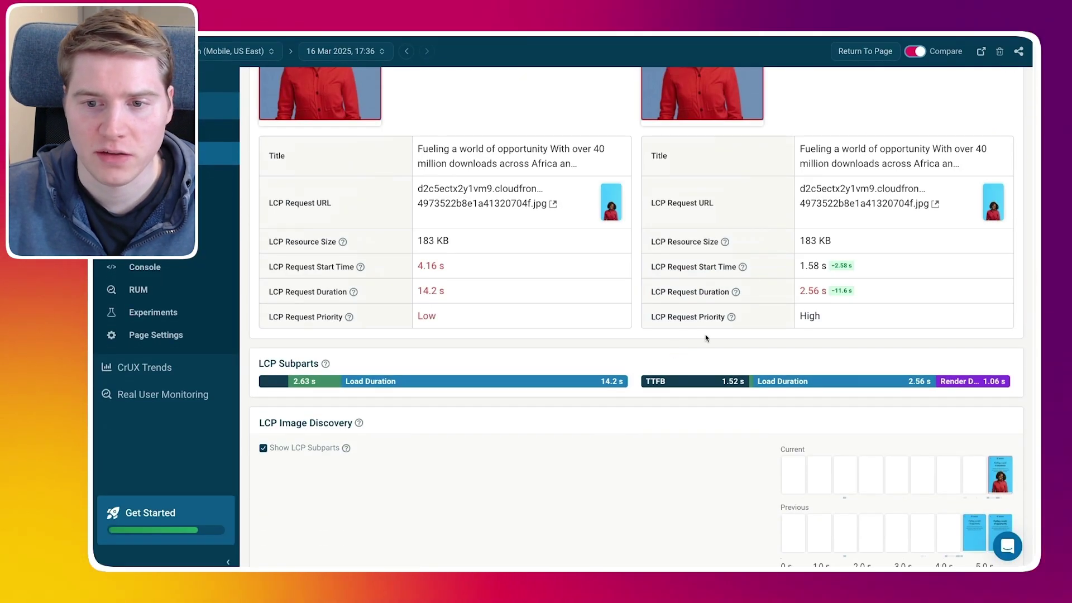
scroll(706, 337, "down", 5)
scroll(705, 337, "down", 3)
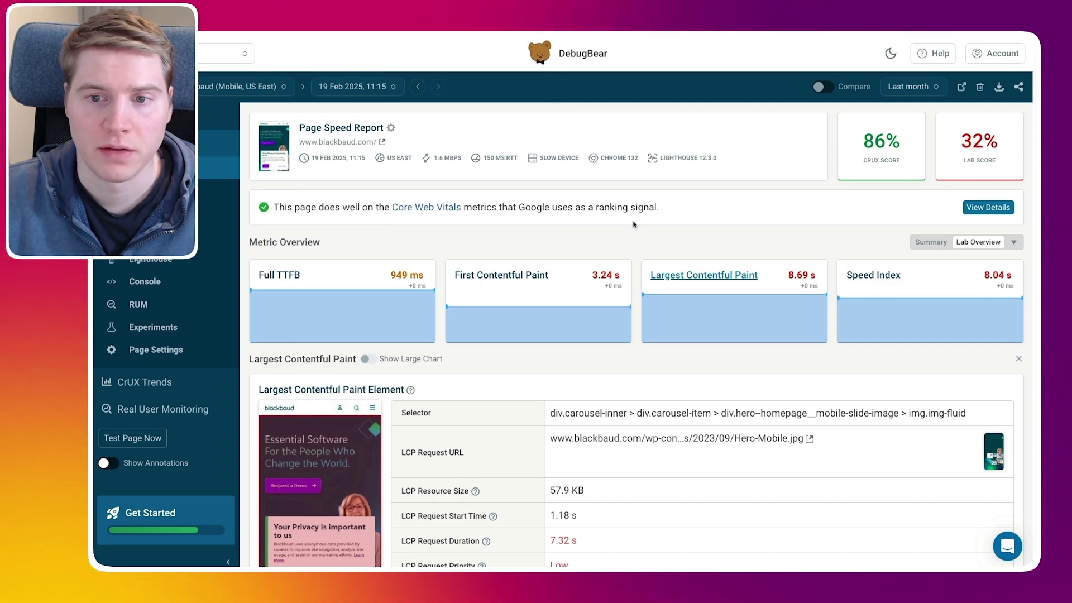
scroll(633, 224, "down", 5)
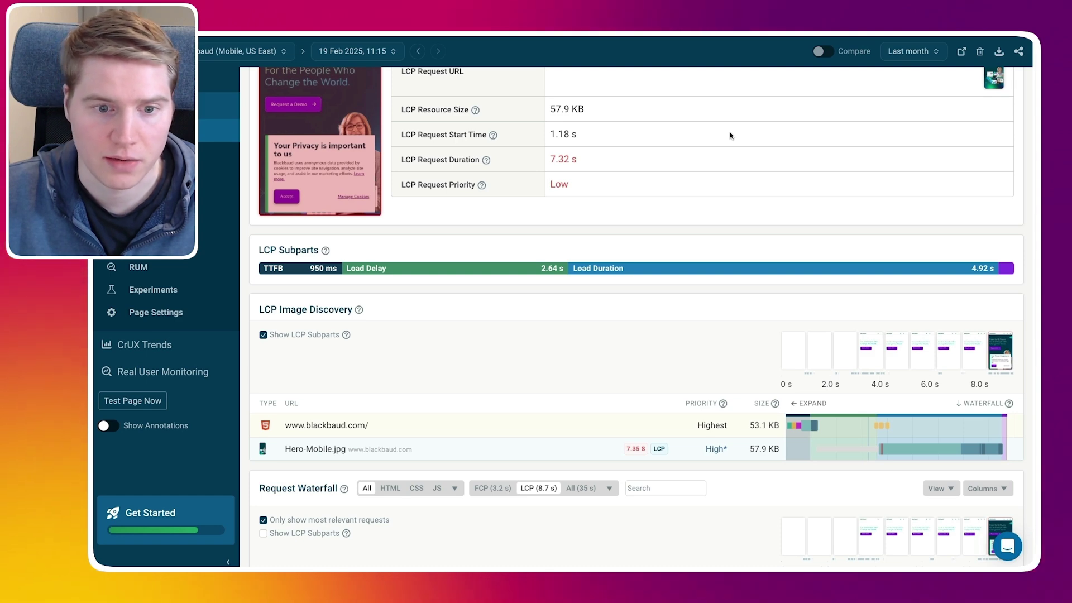
- Pick out Hero-Mobile.jpg as the LCP image and open page speed experiments for blackbaud.com
left_click_drag(283, 450, 345, 458)
key("ctrl+c")
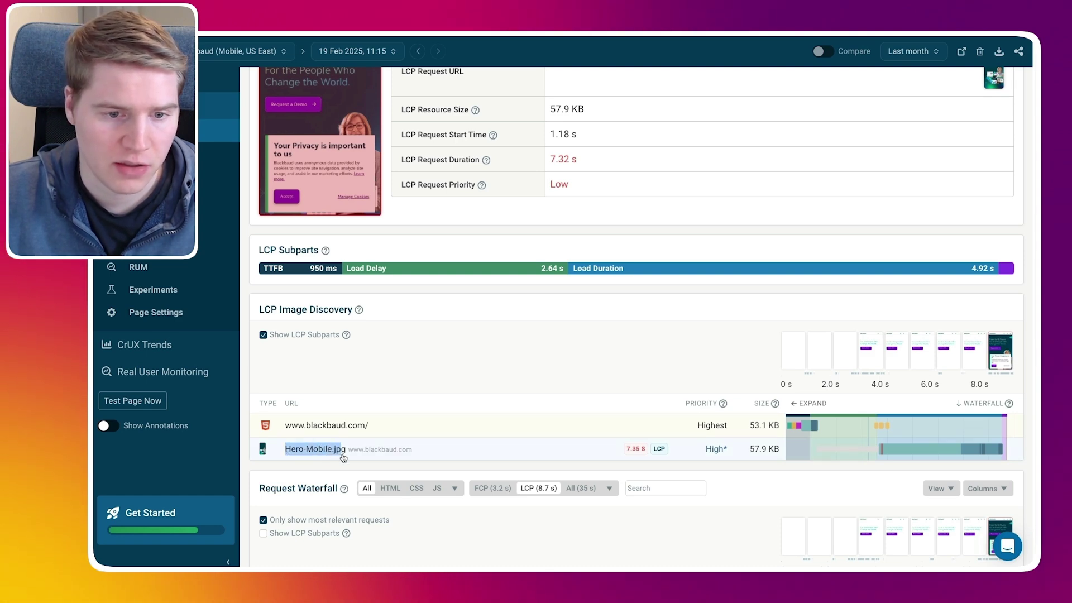
left_click(167, 289)
- Search the full document HTML for Hero-Mobile.jpg to locate its img tag
left_click(962, 336)
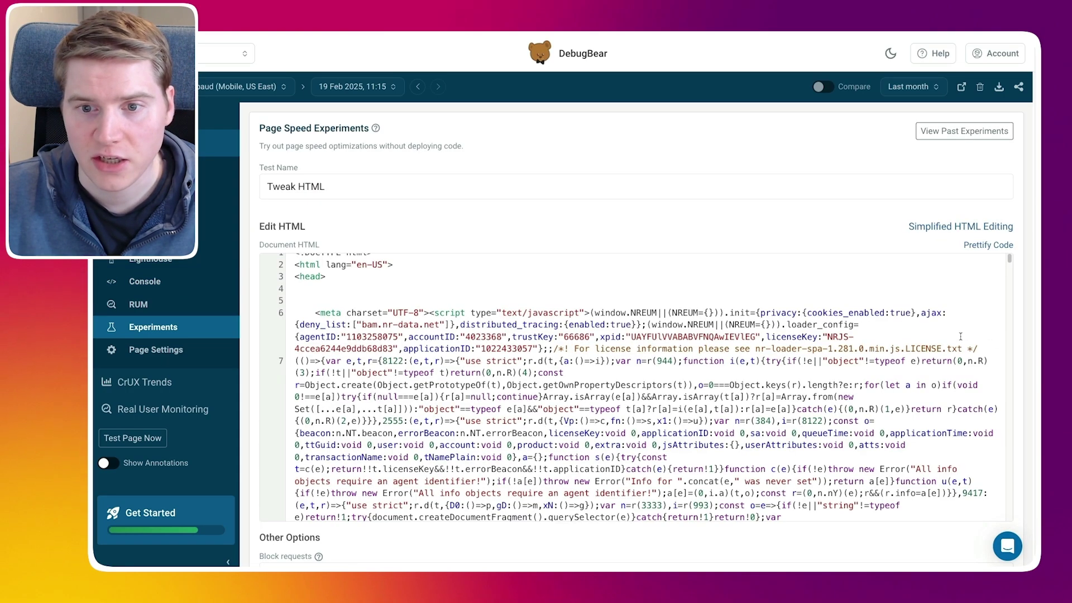
key("ctrl+f")
key("ctrl+v")
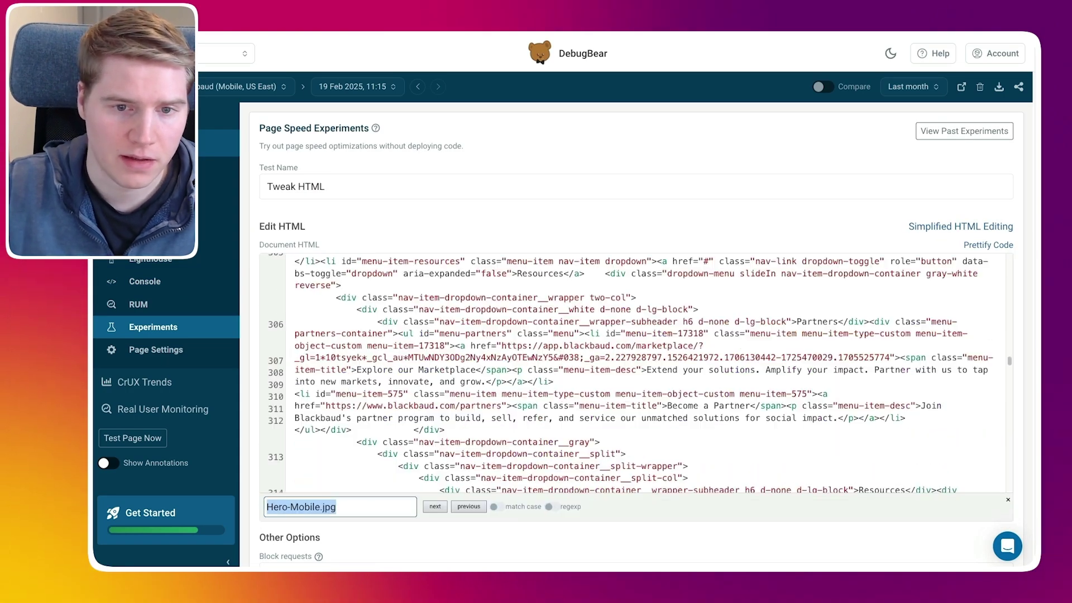
scroll(644, 349, "down", 2)
scroll(644, 350, "down", 2)
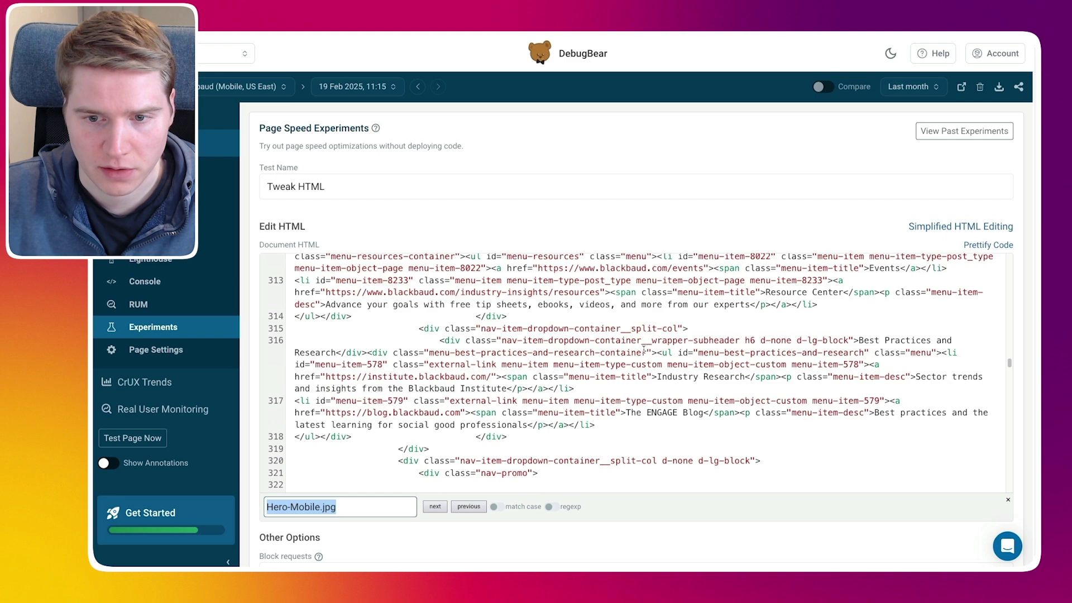
scroll(644, 349, "down", 1)
key("Return")
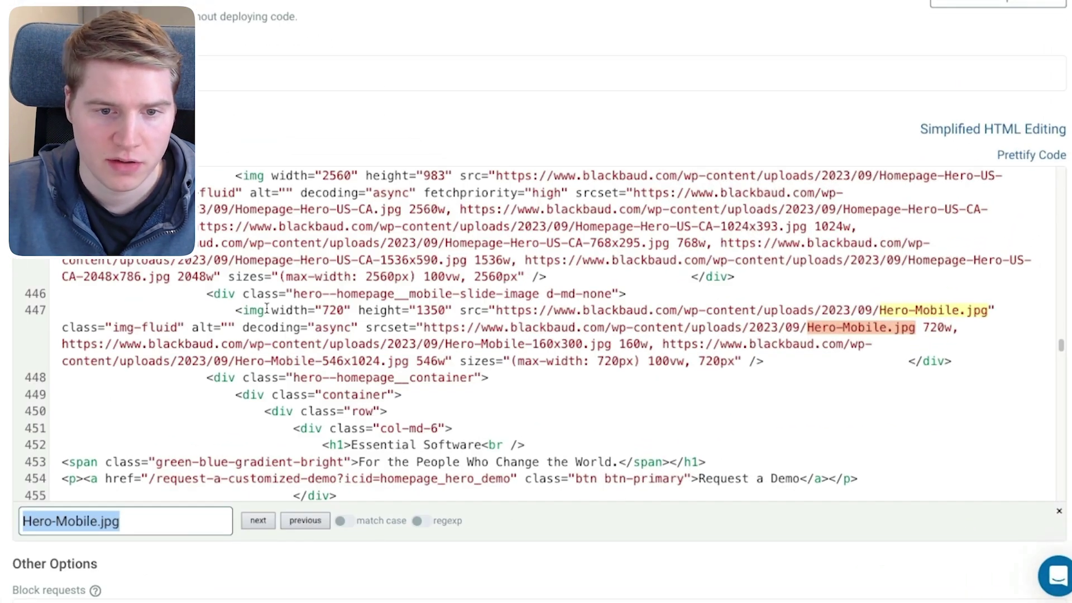
type("fetchp")
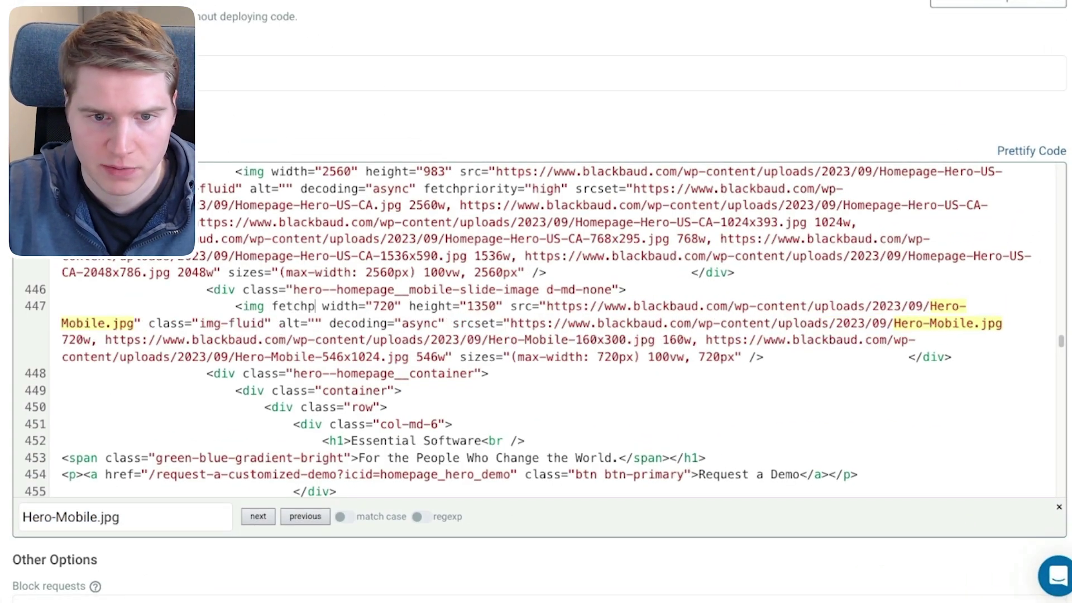
type("riority=\"high\"")
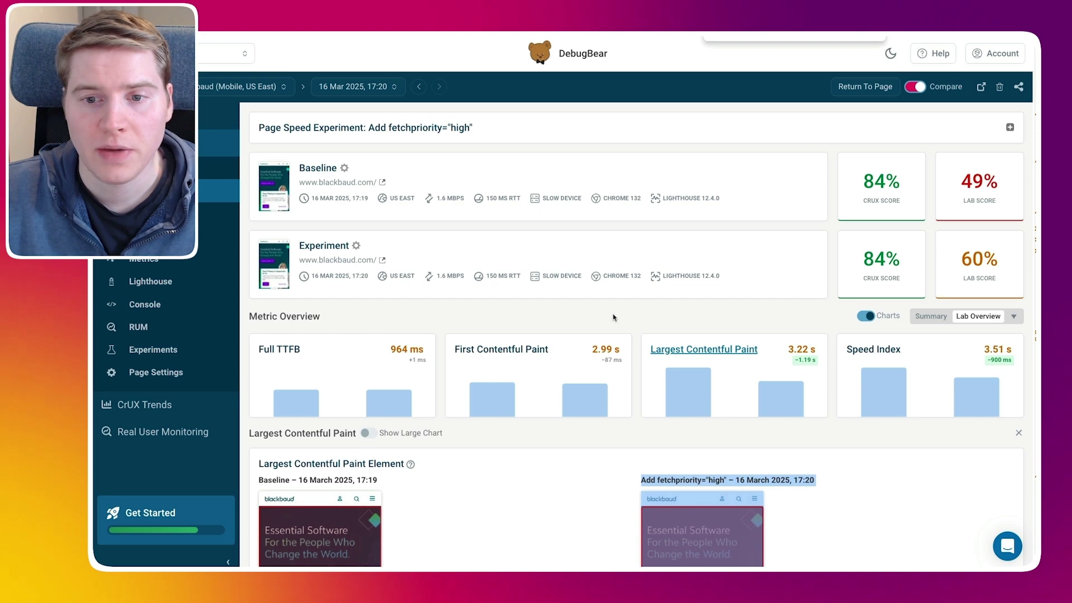
scroll(613, 317, "down", 10)
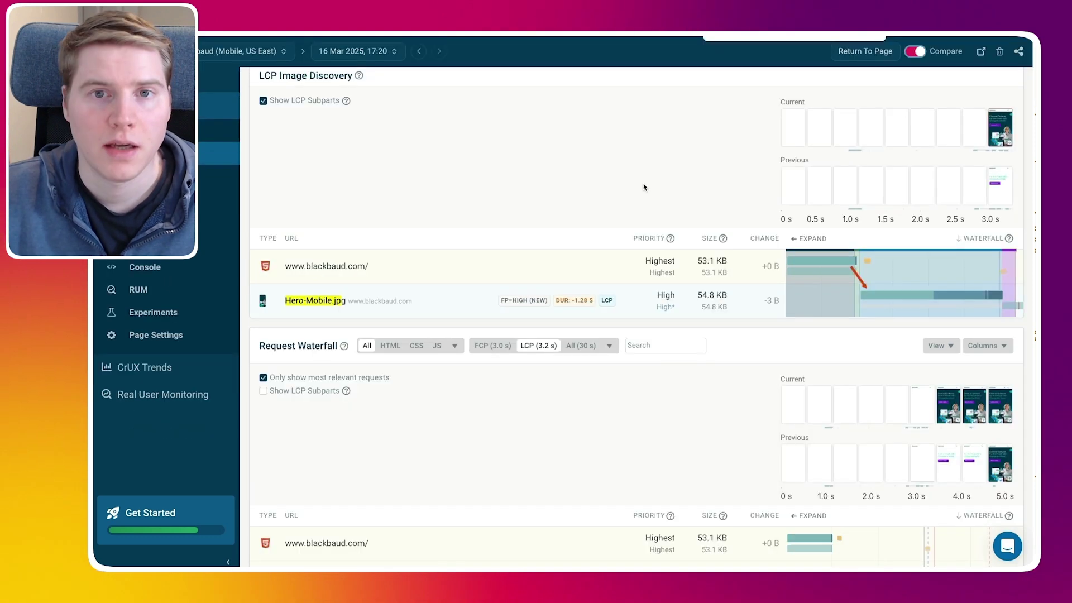